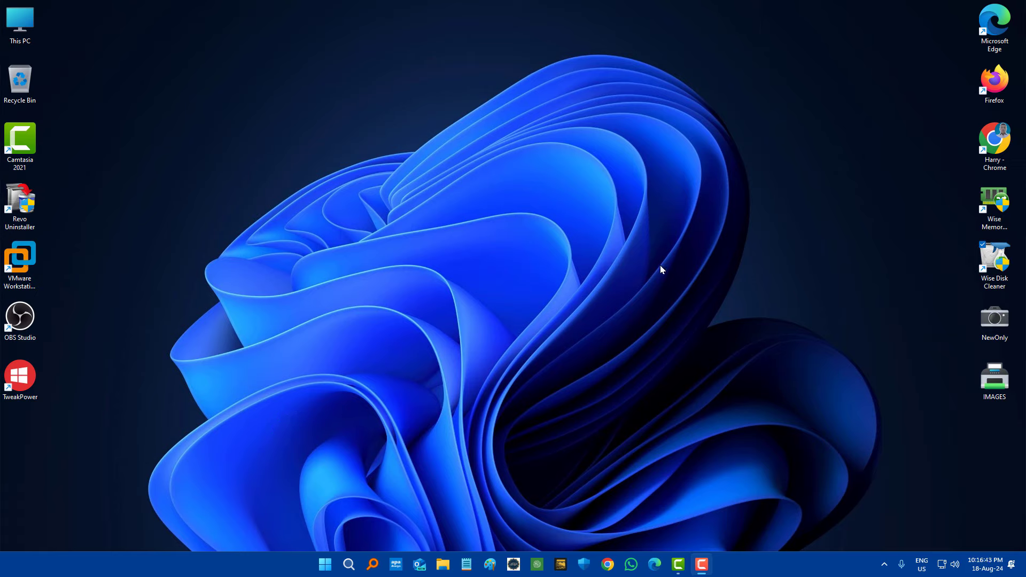
Step: View the This PC window and the Settings home page to check their color mode, closing each one
{"action": "double_click", "coordinate": [24, 23]}
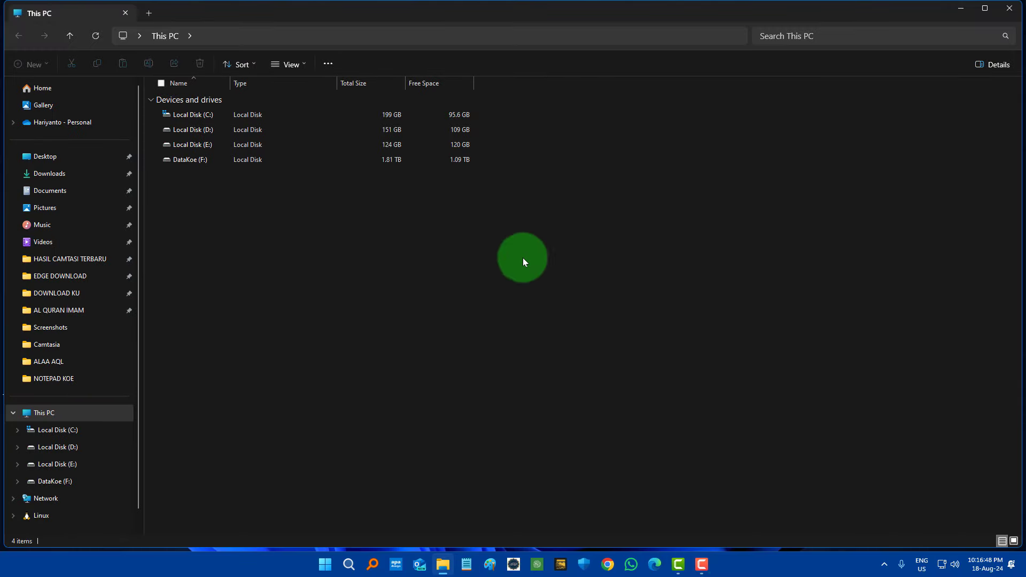
{"action": "left_click", "coordinate": [1010, 8]}
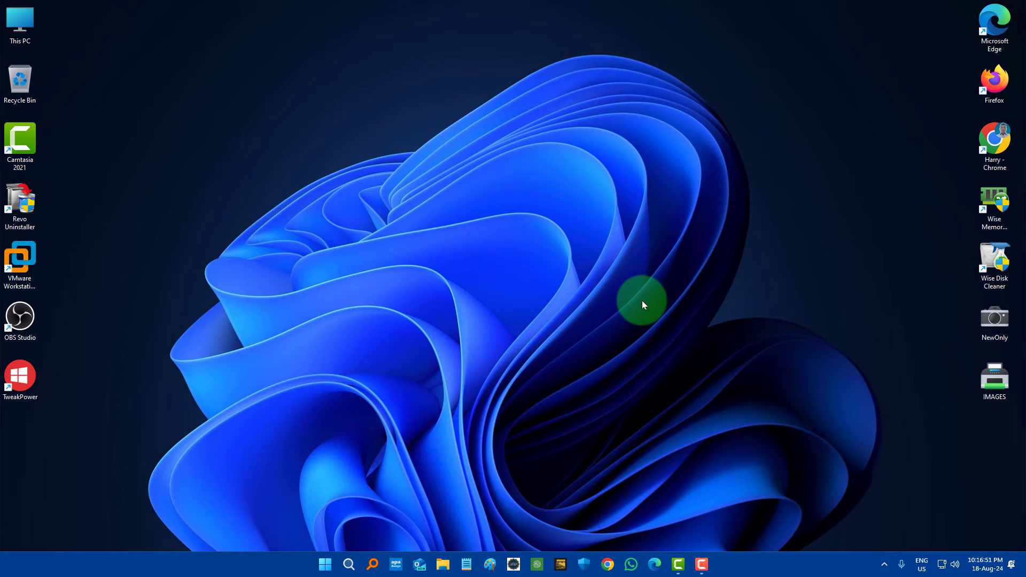
{"action": "key", "text": "super+i"}
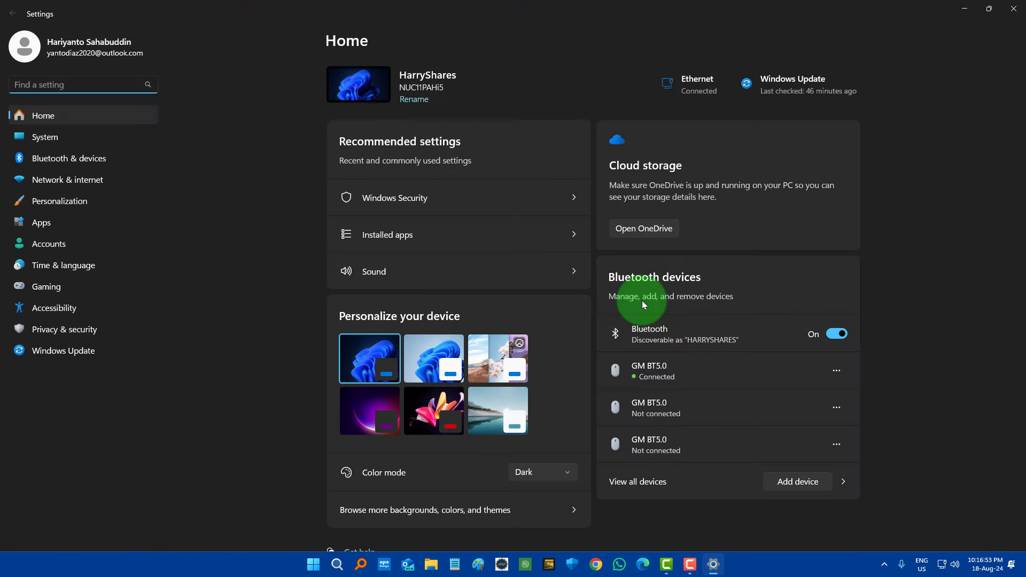
{"action": "left_click", "coordinate": [1014, 9]}
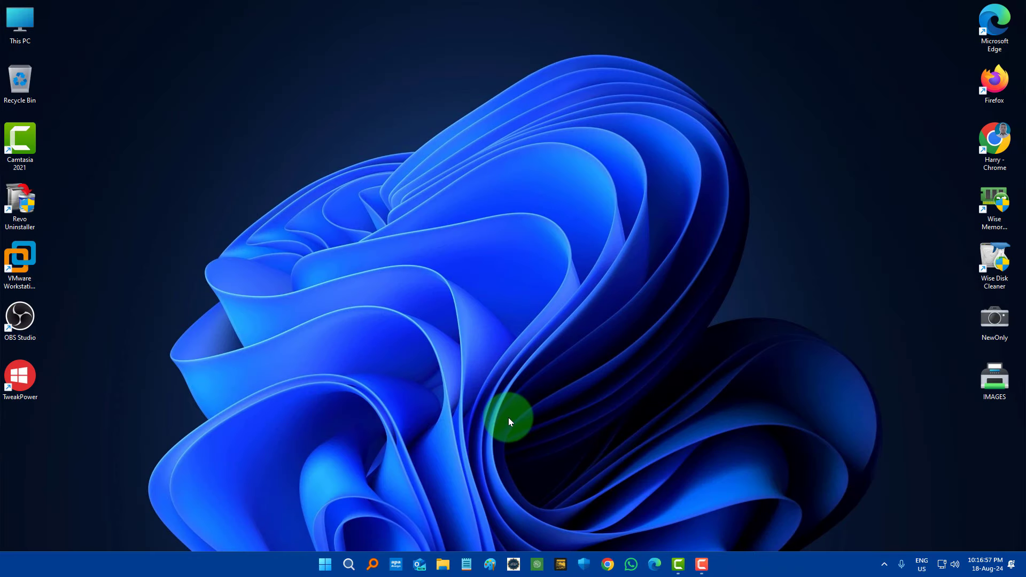
Step: Open Control Panel and Settings to compare their color modes, minimizing both windows
{"action": "left_click", "coordinate": [348, 562]}
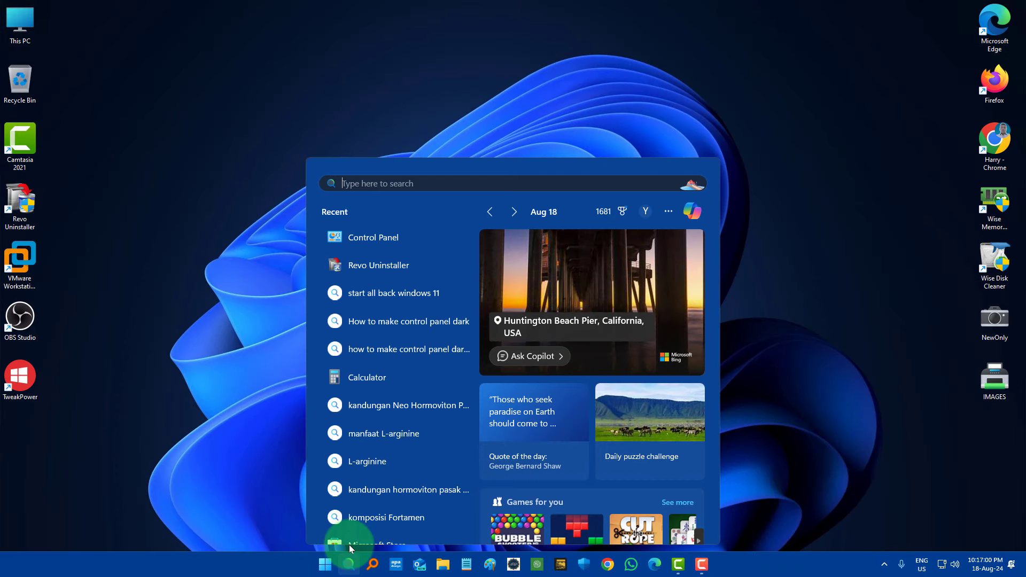
{"action": "left_click", "coordinate": [412, 234]}
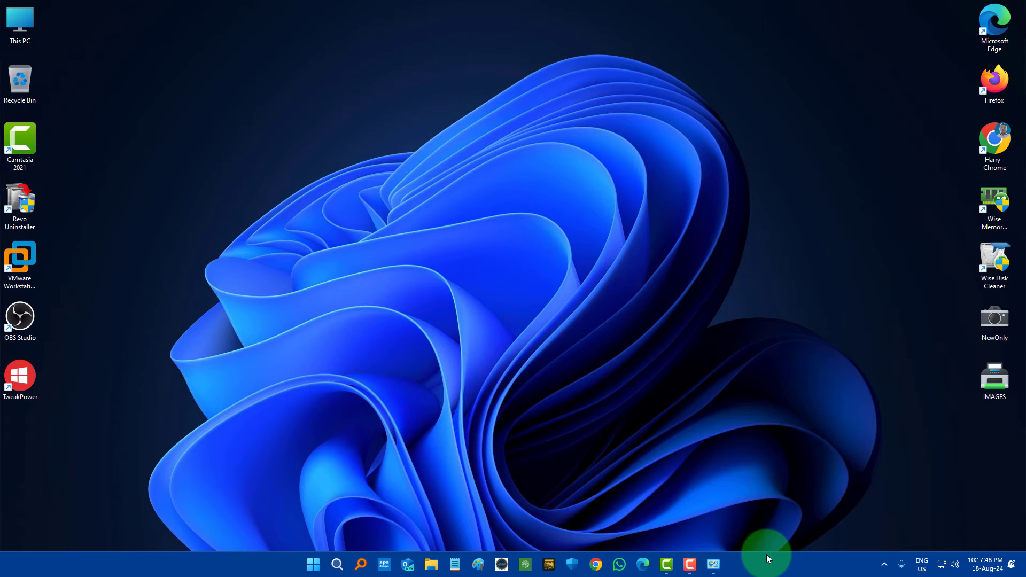
{"action": "key", "text": "super+i"}
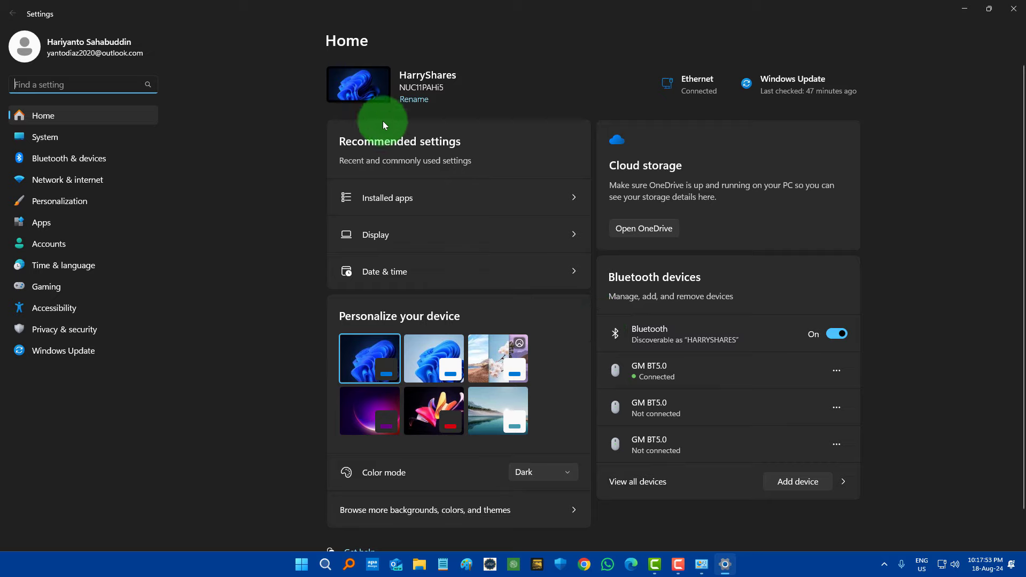
{"action": "left_click", "coordinate": [965, 8]}
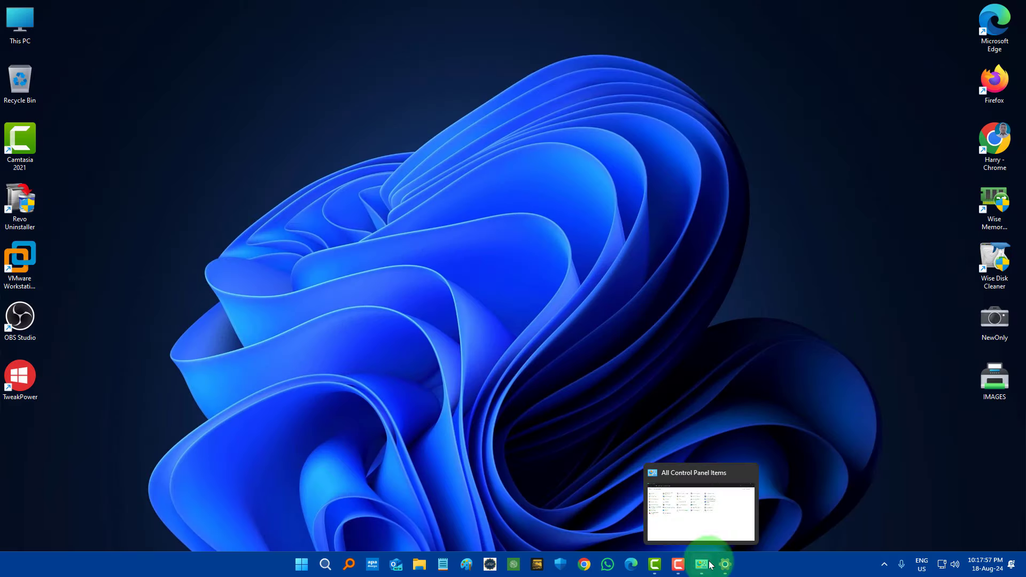
{"action": "left_click", "coordinate": [706, 561]}
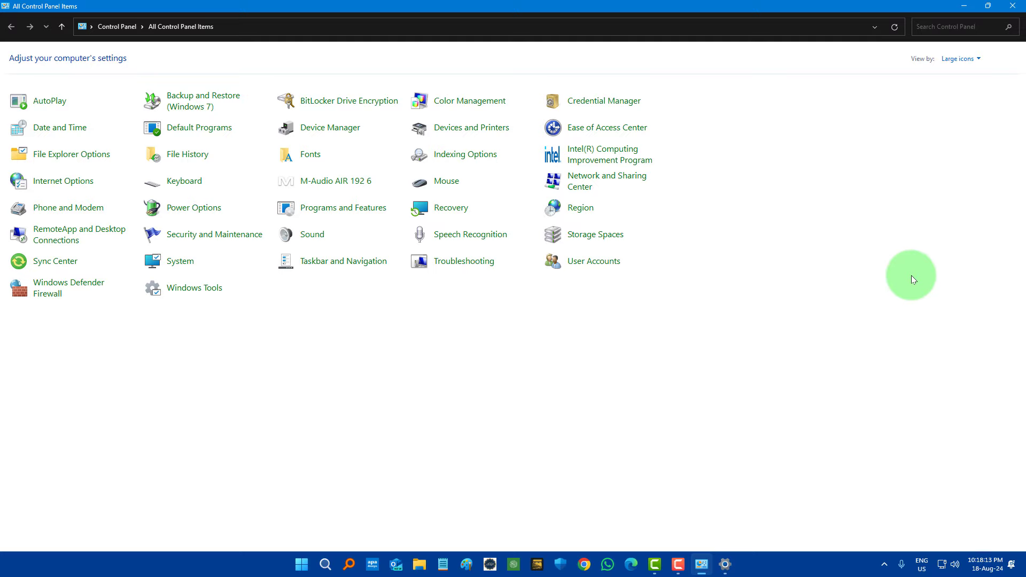
{"action": "left_click", "coordinate": [961, 5]}
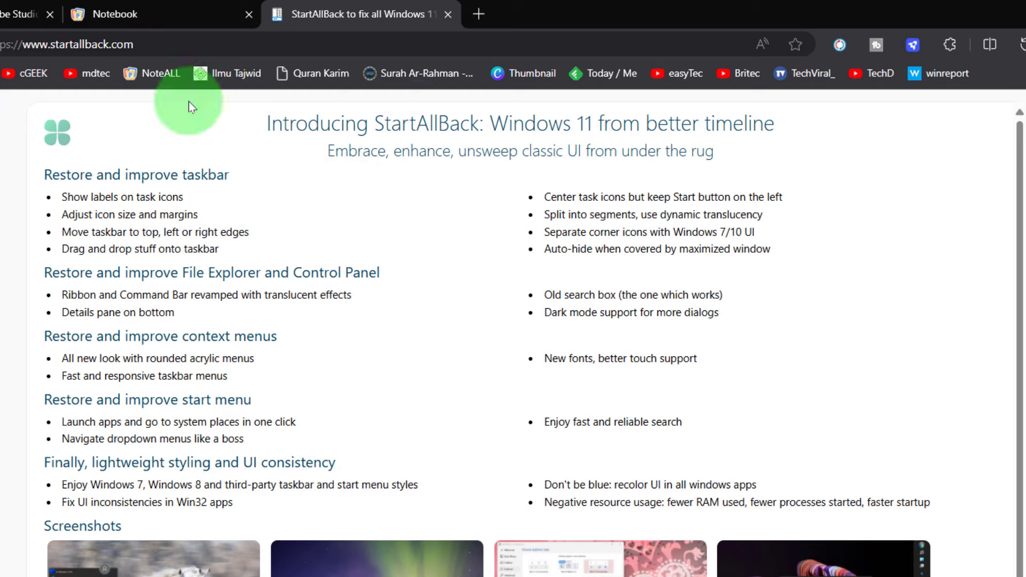
Step: Download StartAllBack v3.8.4 from startallback.com as a duplicate with a numbered file name and open its download folder
{"action": "scroll", "coordinate": [458, 313], "scroll_direction": "down", "scroll_amount": 2}
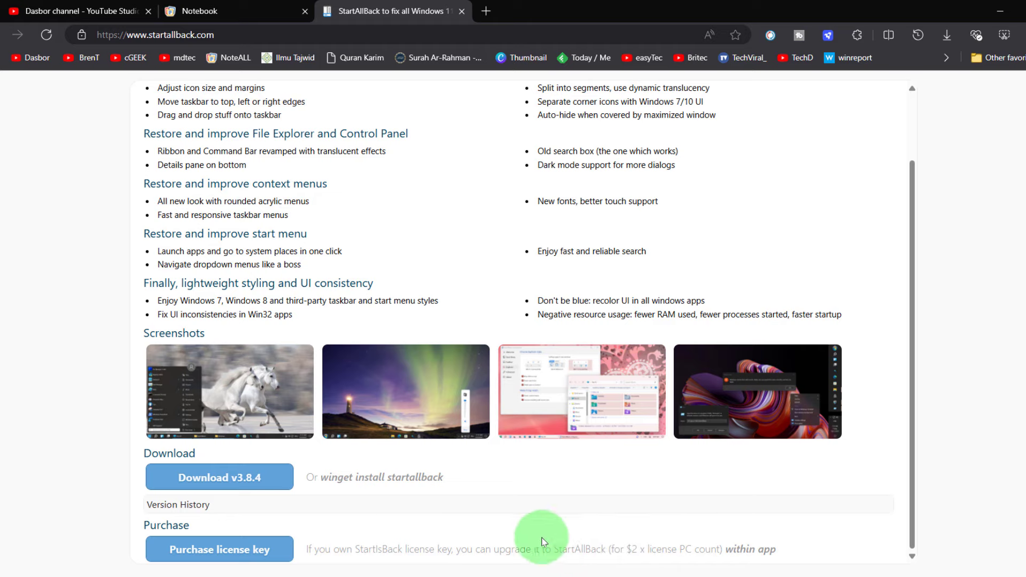
{"action": "left_click", "coordinate": [245, 484]}
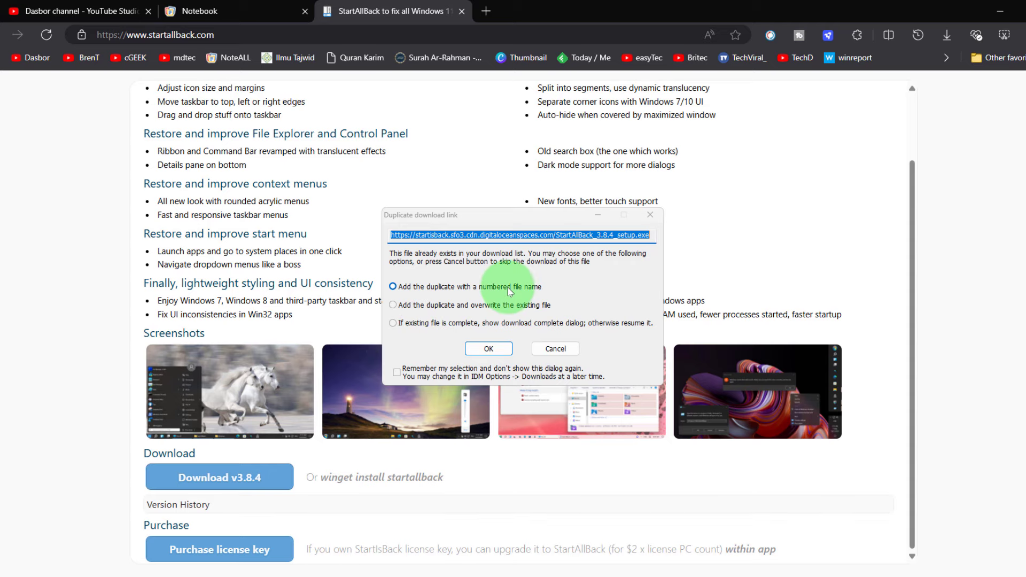
{"action": "left_click", "coordinate": [499, 349]}
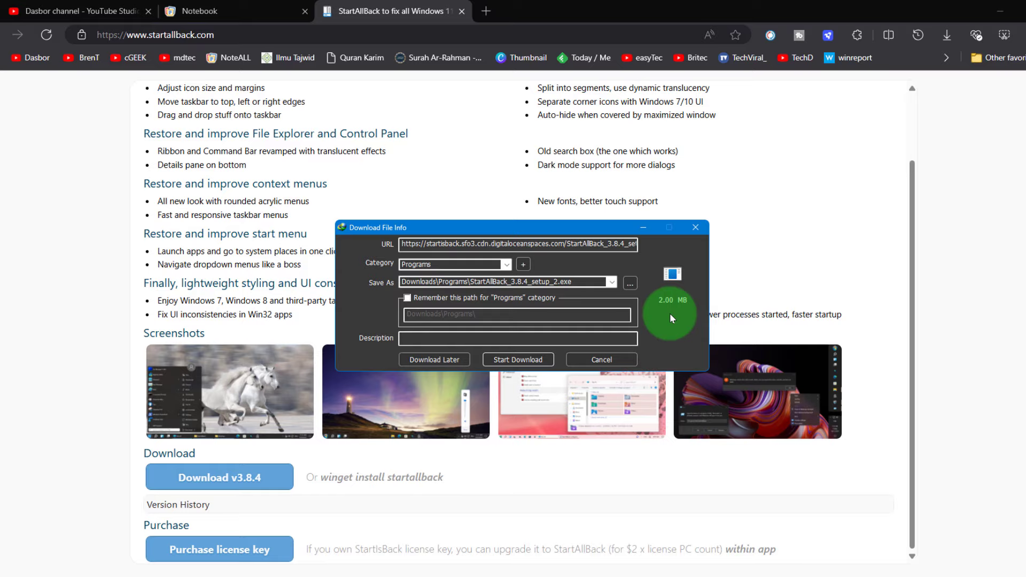
{"action": "left_click", "coordinate": [539, 359]}
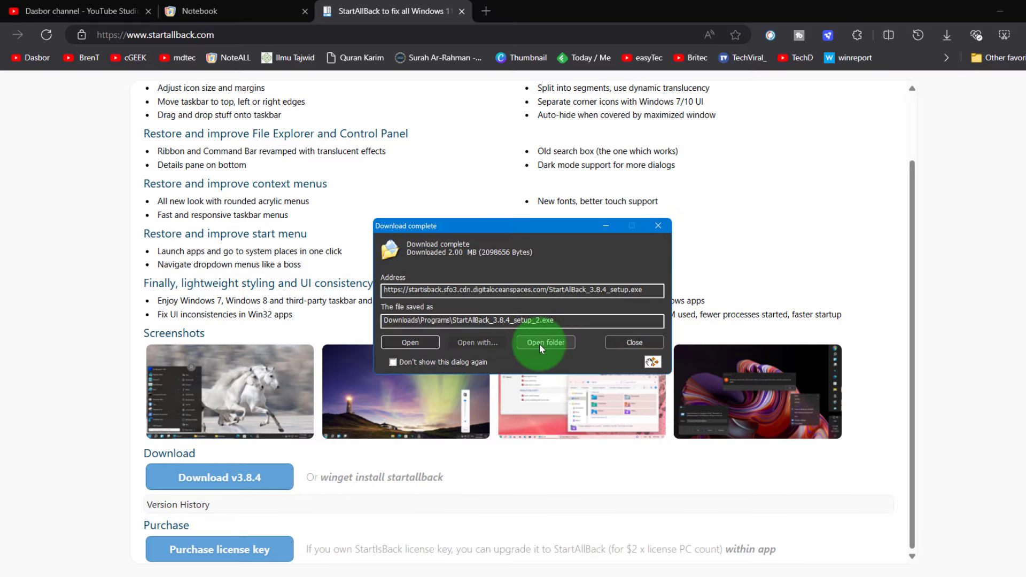
{"action": "left_click", "coordinate": [541, 344]}
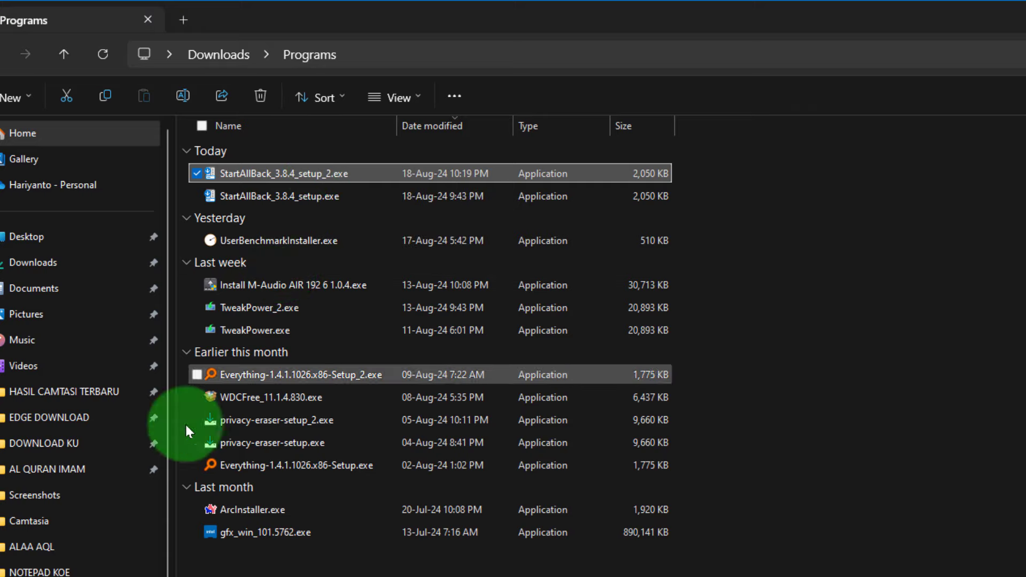
Step: Run StartAllBack_3.8.4_setup_2.exe, minimize the other open windows and install the program with the Install for me option
{"action": "double_click", "coordinate": [368, 172]}
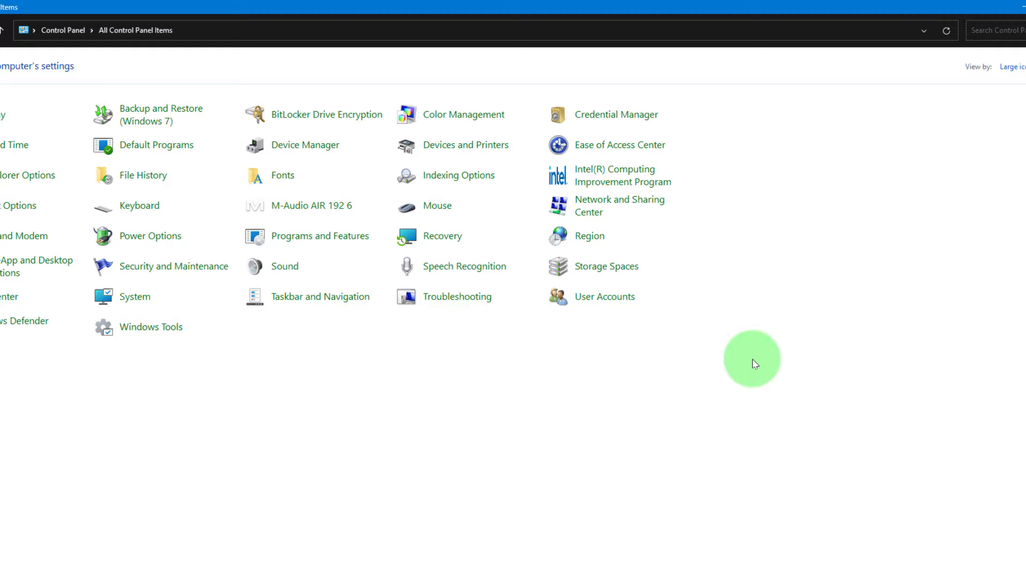
{"action": "left_click", "coordinate": [1022, 7]}
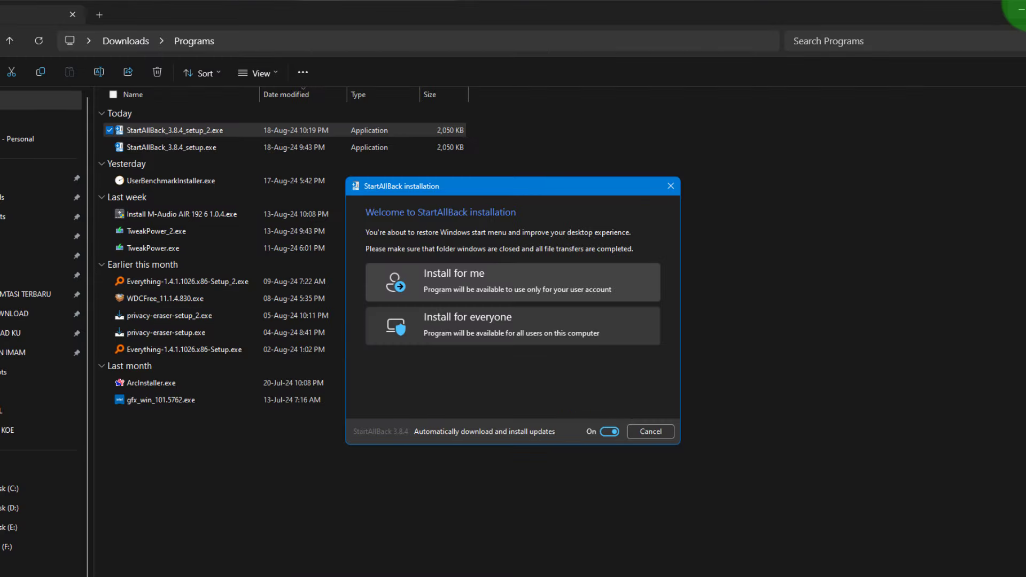
{"action": "key", "text": "super+Down"}
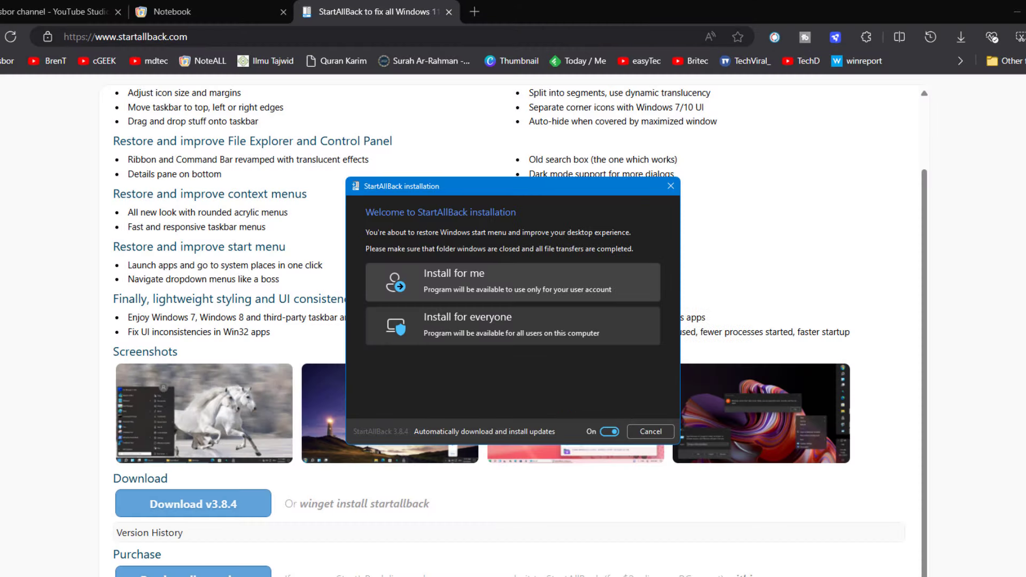
{"action": "key", "text": "super+Down"}
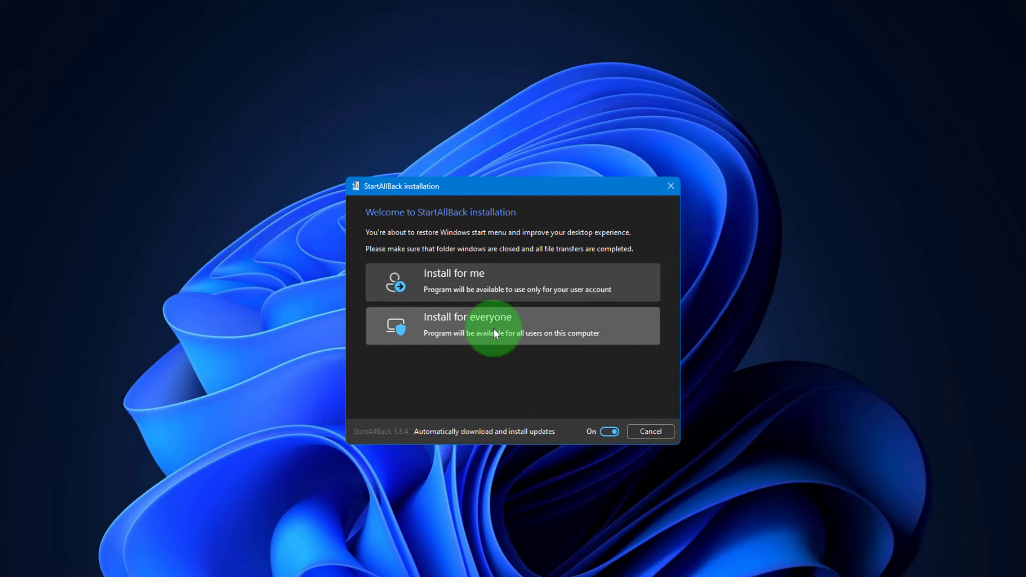
{"action": "left_click", "coordinate": [502, 277]}
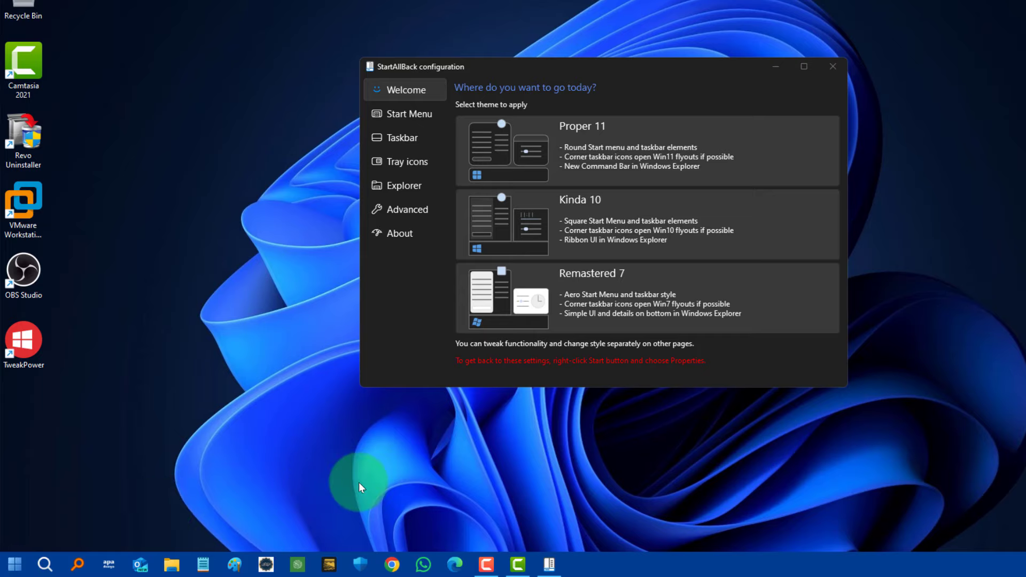
Step: Search Windows for "control" and open Control Panel
{"action": "left_click", "coordinate": [45, 565]}
{"action": "type", "text": "co"}
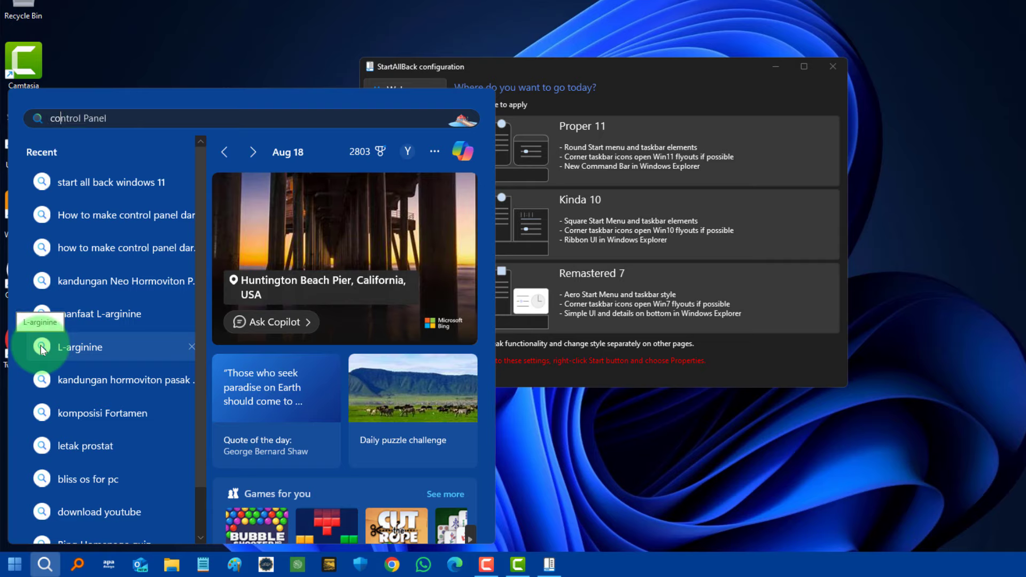
{"action": "type", "text": "ntrol"}
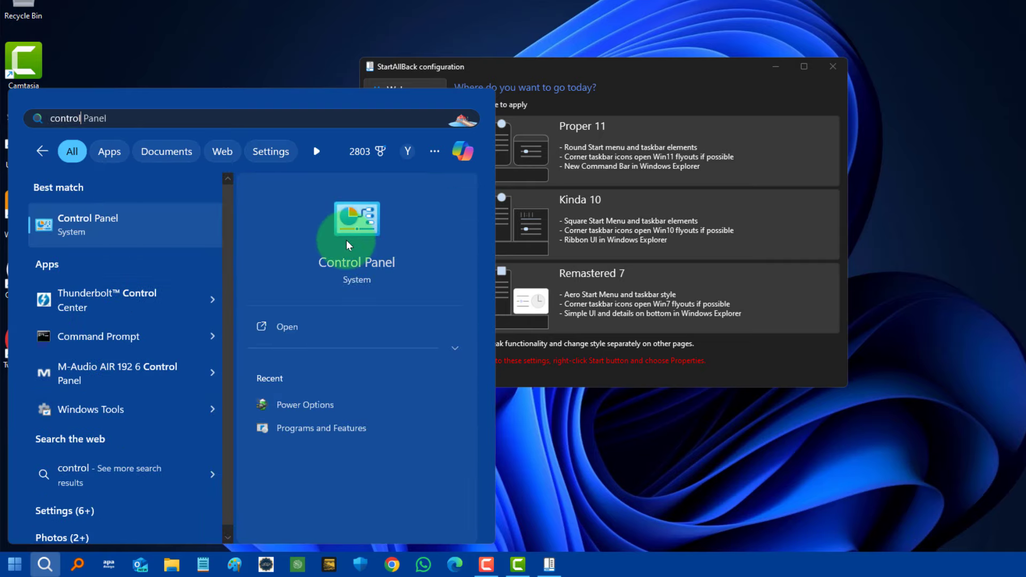
{"action": "left_click", "coordinate": [347, 240]}
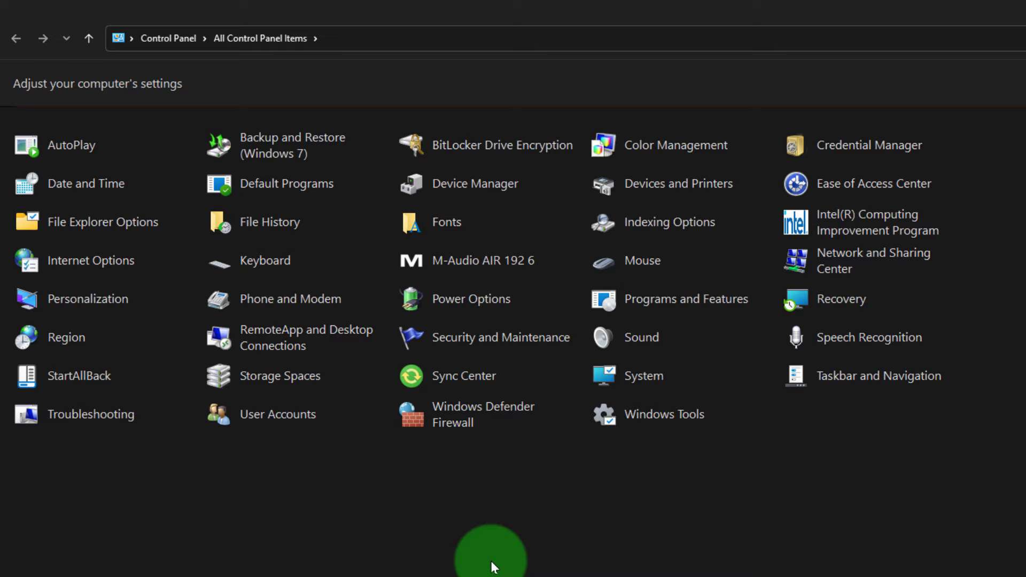
Step: Inspect the Power Options pages for power button behavior and creating a power plan in Control Panel
{"action": "left_click", "coordinate": [494, 306]}
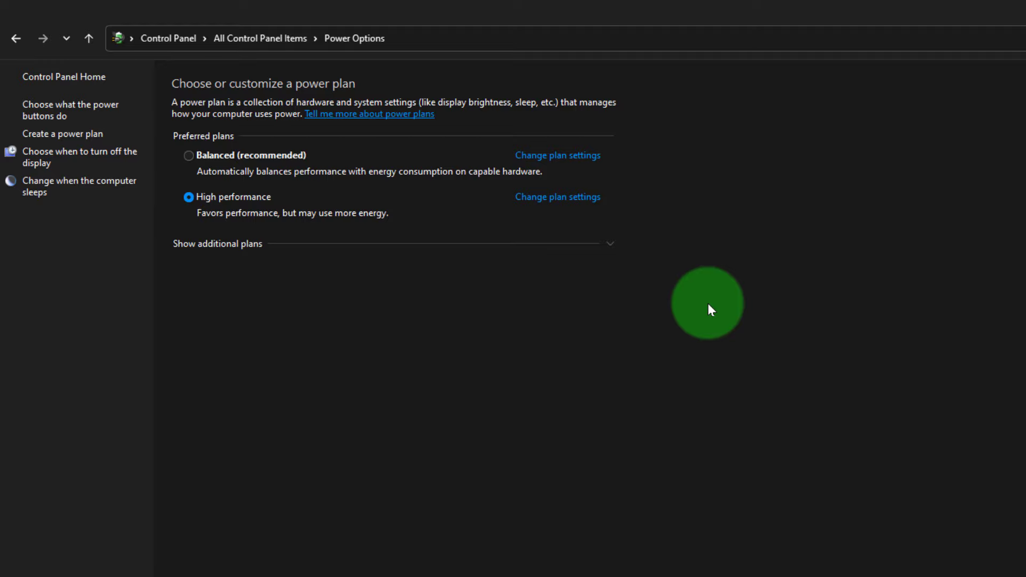
{"action": "left_click", "coordinate": [67, 116]}
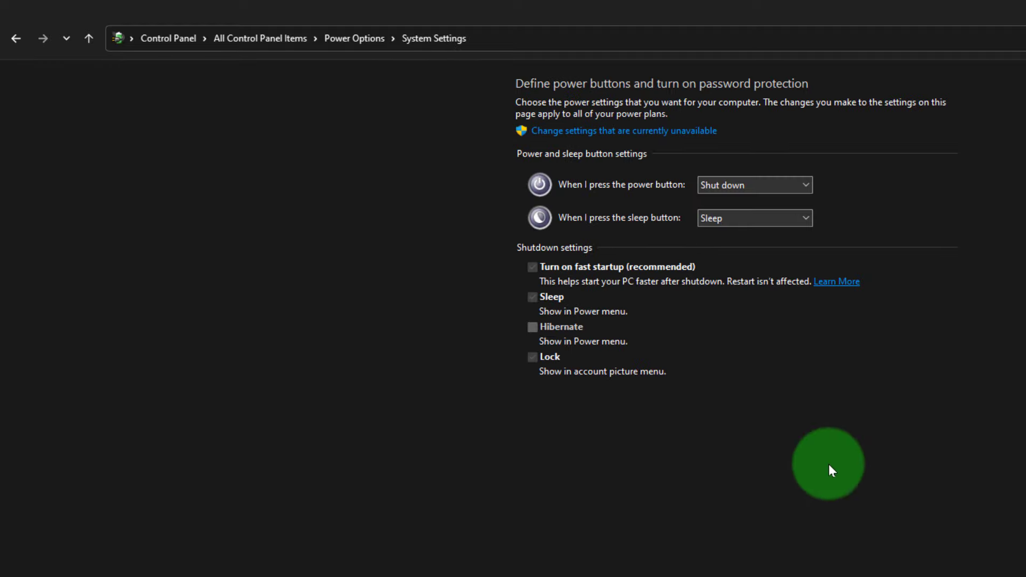
{"action": "left_click", "coordinate": [14, 38]}
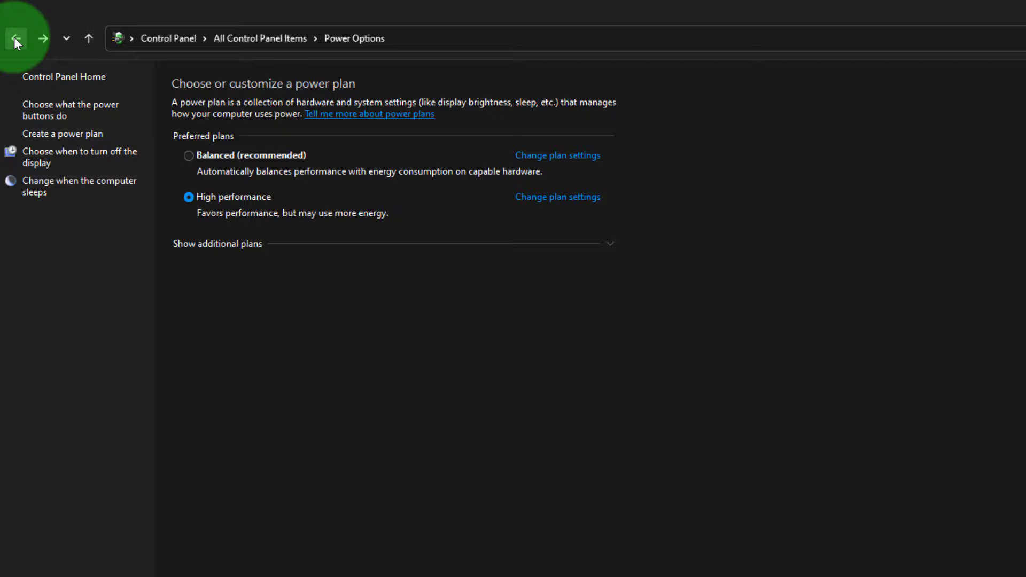
{"action": "left_click", "coordinate": [70, 139]}
{"action": "left_click", "coordinate": [627, 401]}
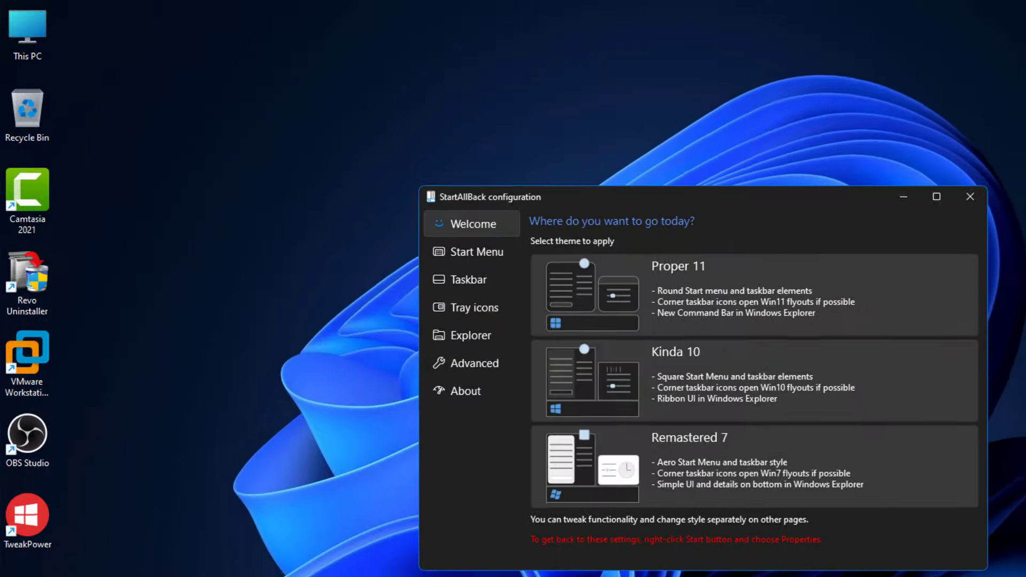
{"action": "left_click", "coordinate": [934, 134]}
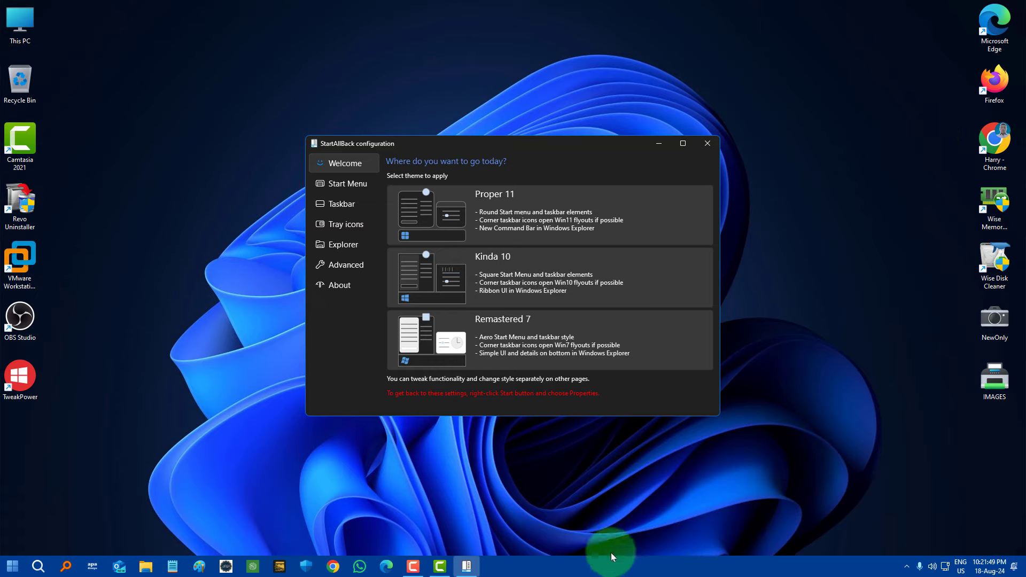
Step: View the Settings home page, minimize it and open This PC to check their color mode
{"action": "key", "text": "super+i"}
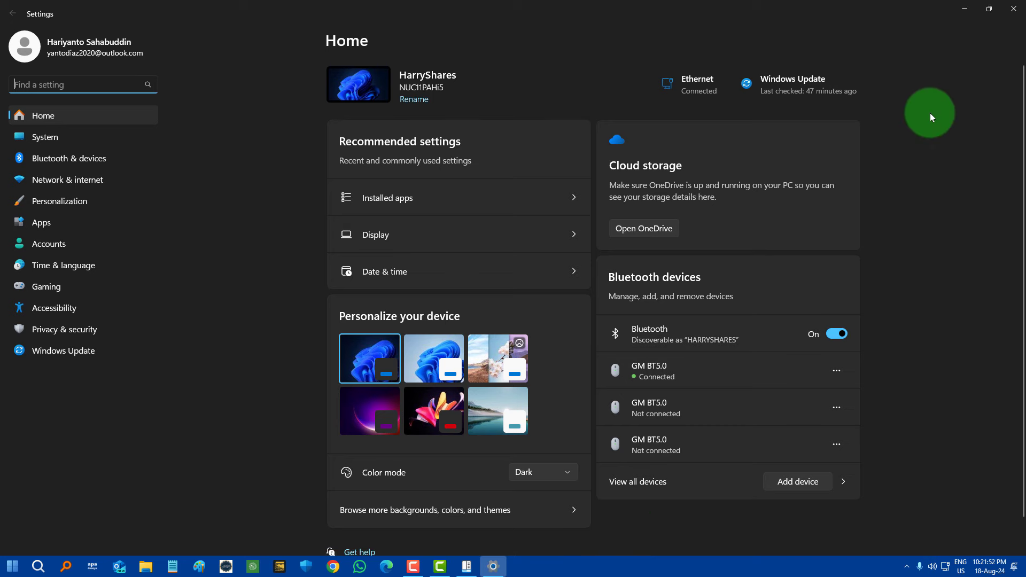
{"action": "left_click", "coordinate": [964, 9]}
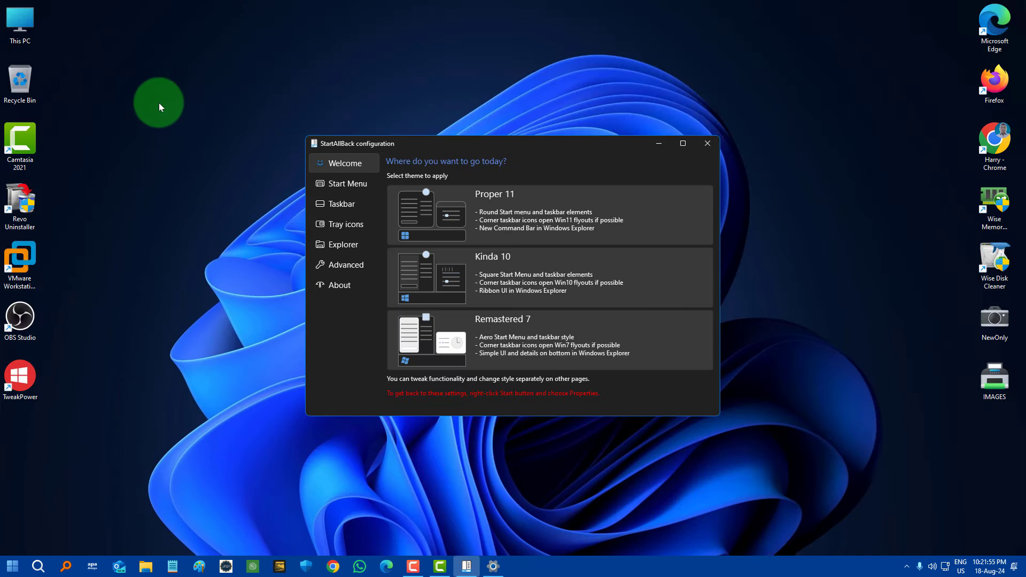
{"action": "left_click", "coordinate": [24, 21]}
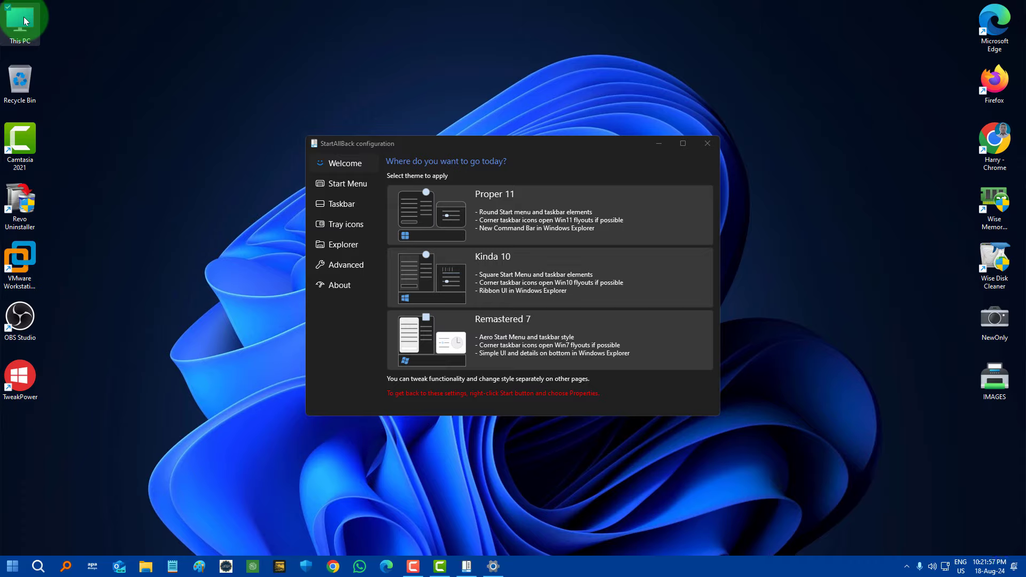
{"action": "double_click", "coordinate": [25, 22]}
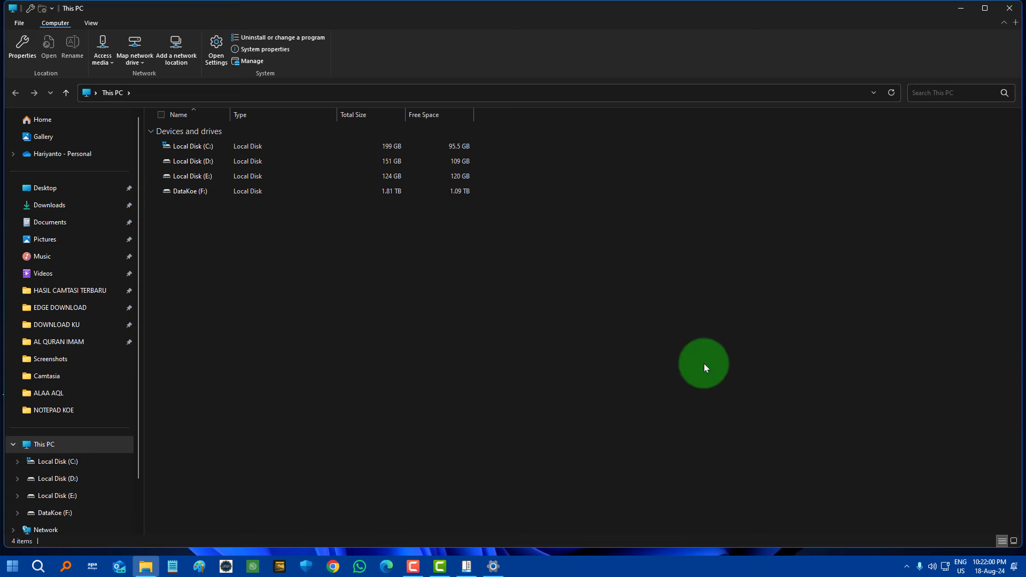
Step: Open Control Panel from the recent searches to check its color mode, and minimize it
{"action": "left_click", "coordinate": [39, 566]}
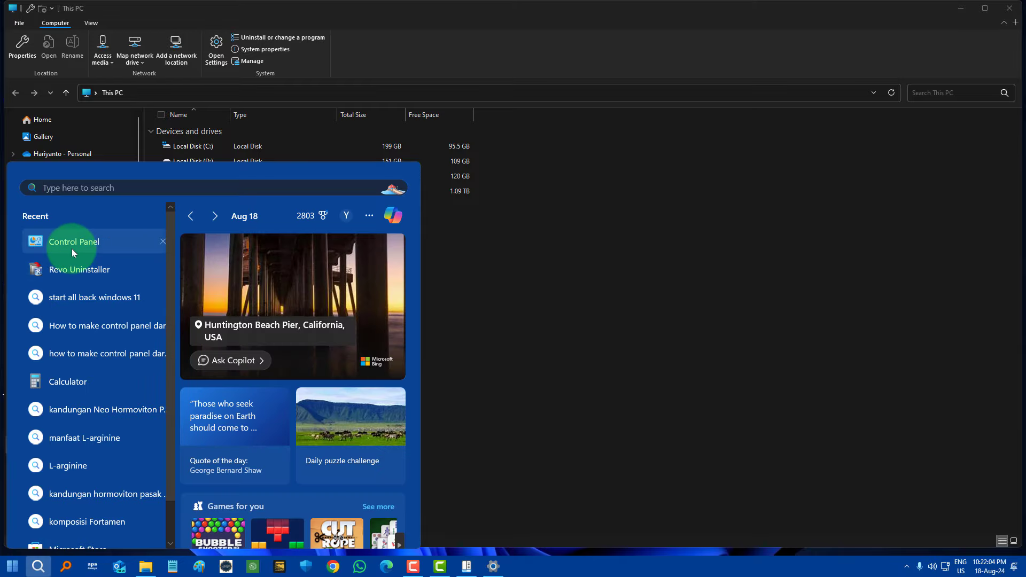
{"action": "left_click", "coordinate": [74, 242]}
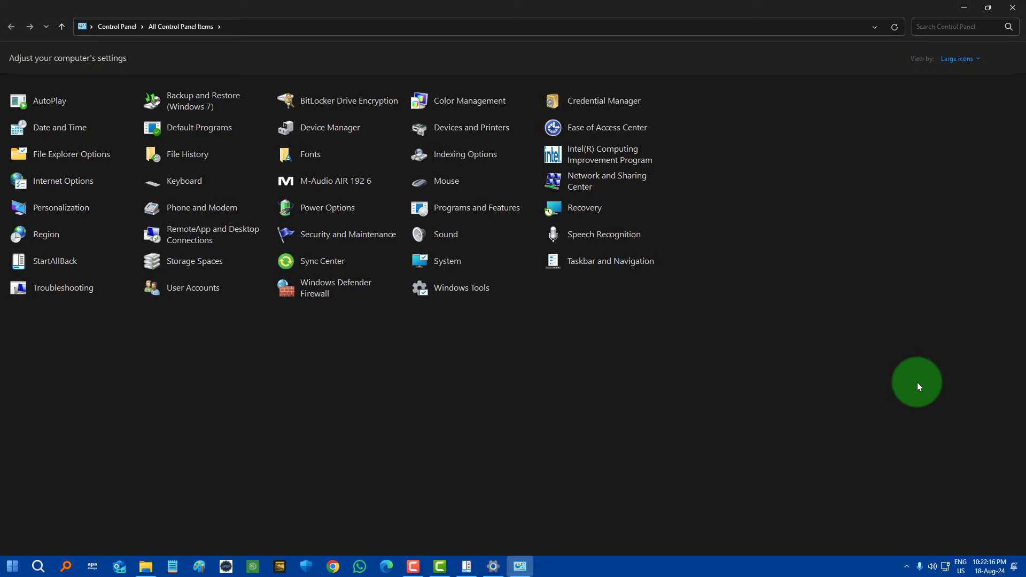
{"action": "left_click", "coordinate": [963, 8]}
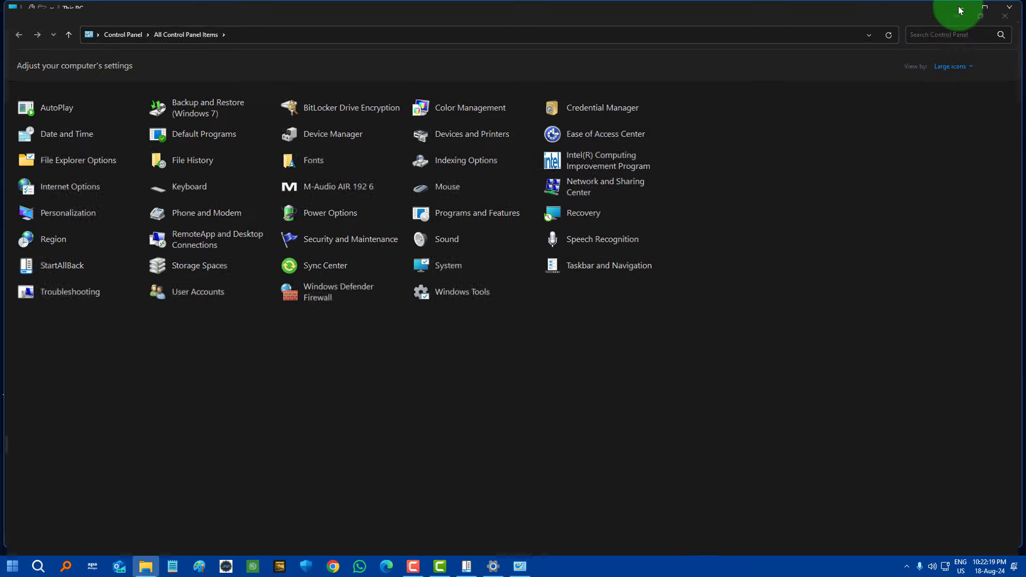
Step: Minimize This PC, enable centered task icons in the StartAllBack taskbar settings, and minimize the configuration window
{"action": "left_click", "coordinate": [961, 9]}
{"action": "left_click", "coordinate": [357, 152]}
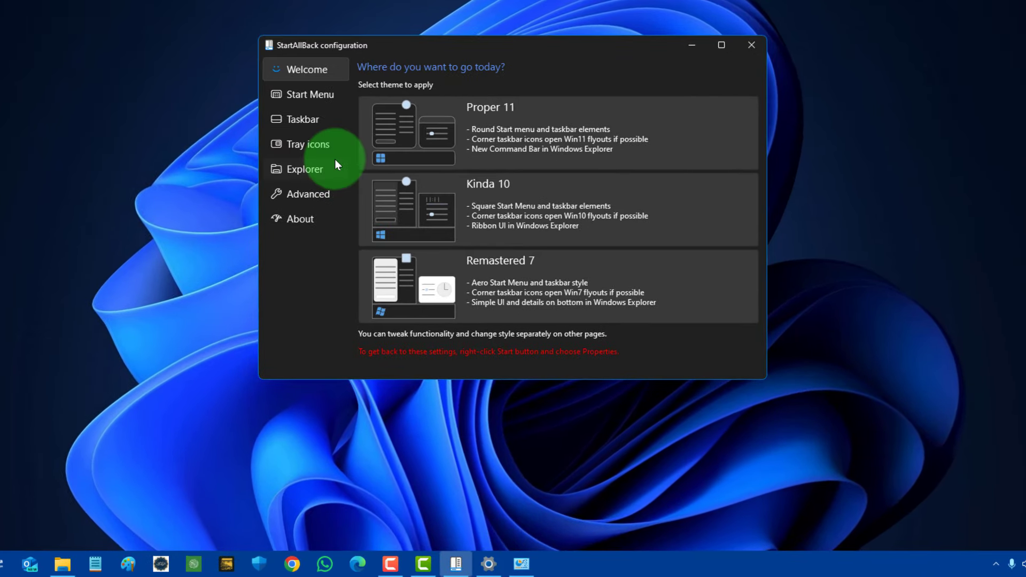
{"action": "left_click", "coordinate": [332, 184]}
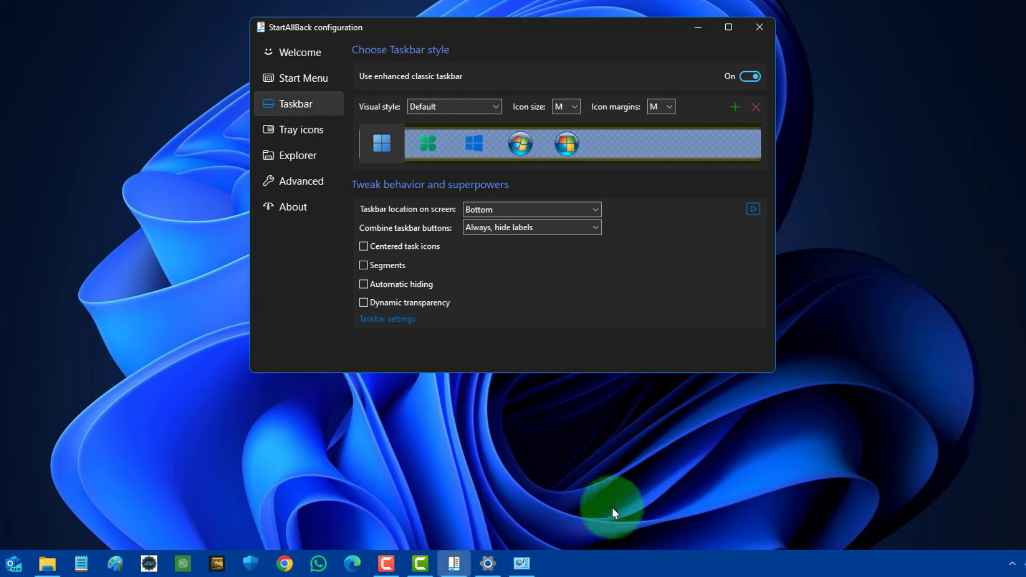
{"action": "left_click", "coordinate": [364, 246]}
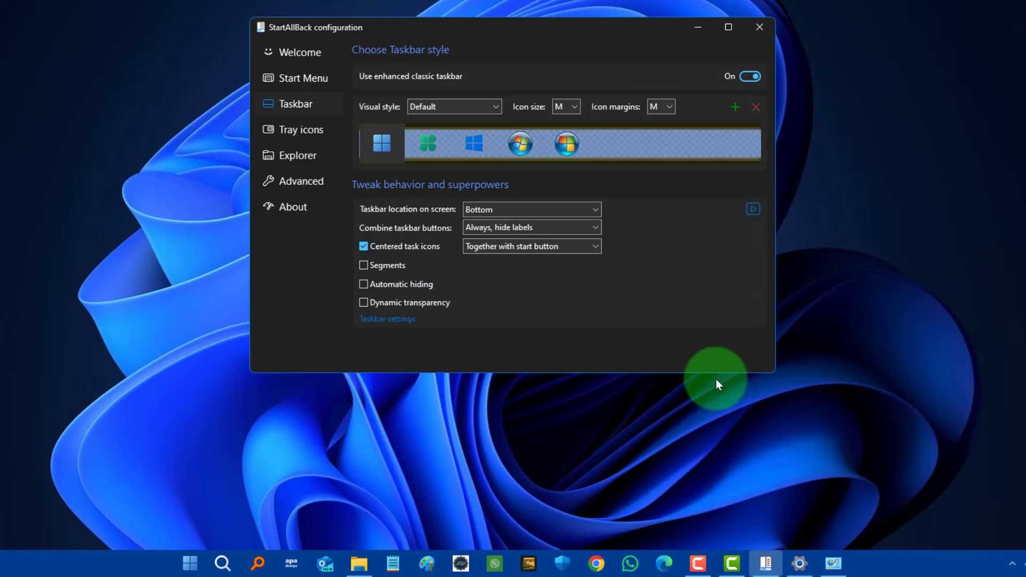
{"action": "left_click", "coordinate": [704, 24]}
Step: Apply the light theme with the blue bloom wallpaper from the Settings home page
{"action": "left_click", "coordinate": [757, 566]}
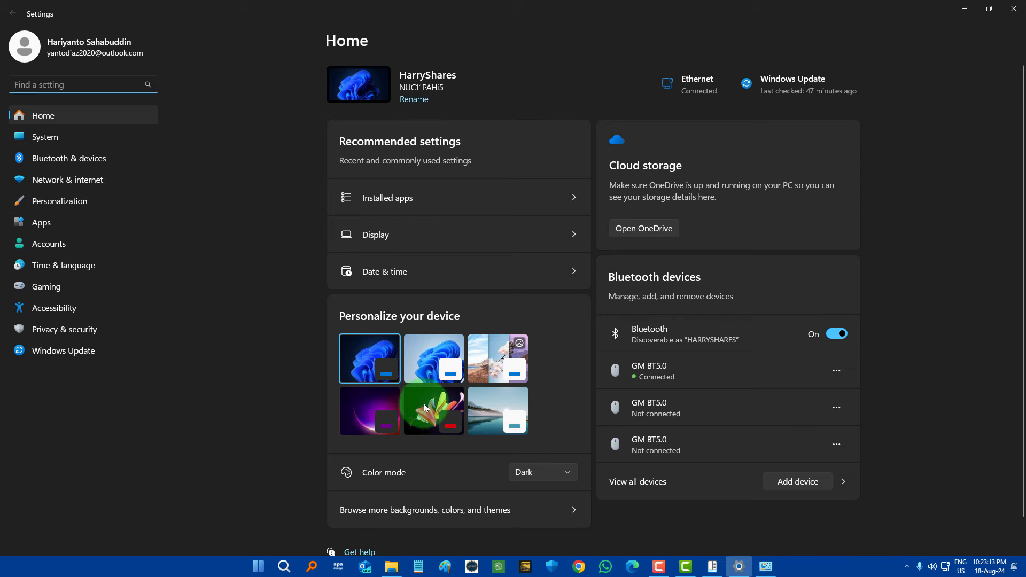
{"action": "left_click", "coordinate": [447, 358]}
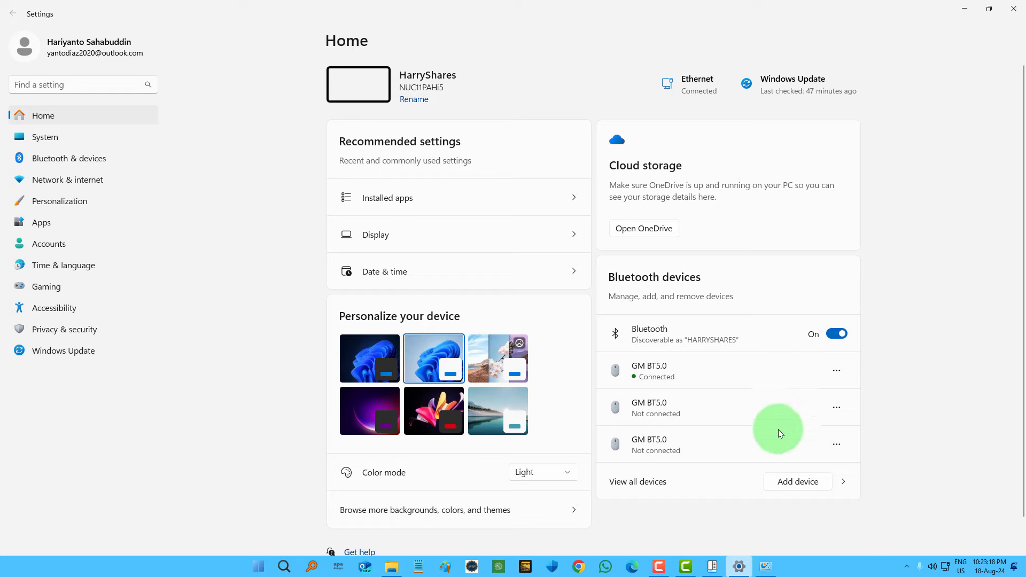
Step: View Control Panel to check its color mode under the light theme, and minimize both it and Settings
{"action": "left_click", "coordinate": [766, 566]}
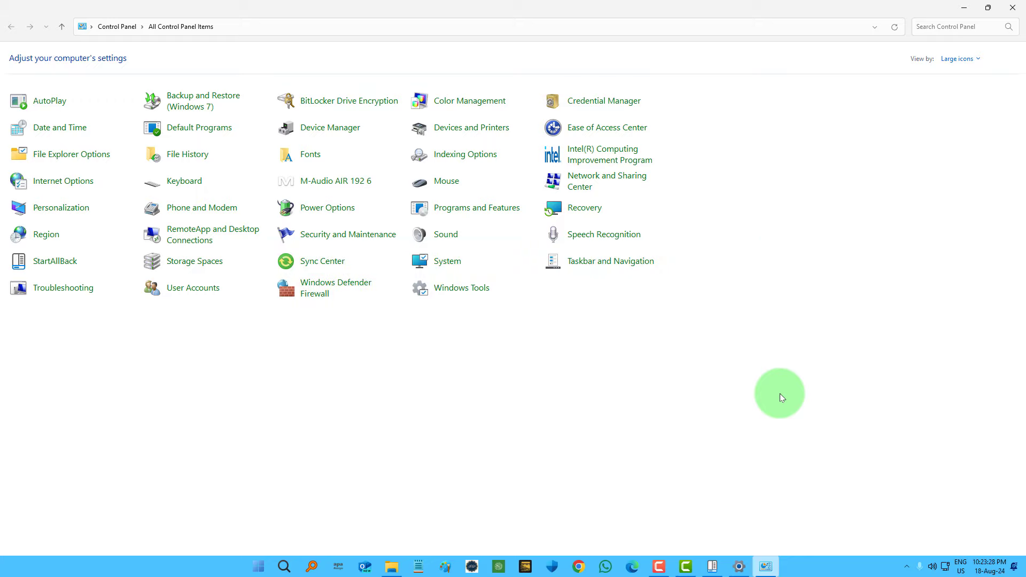
{"action": "left_click", "coordinate": [964, 8]}
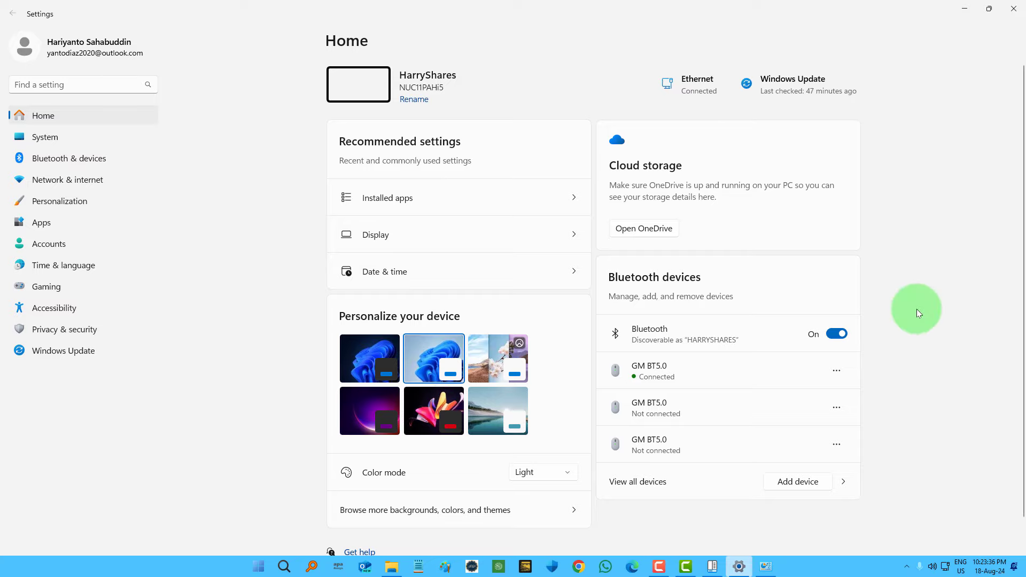
{"action": "left_click", "coordinate": [962, 6]}
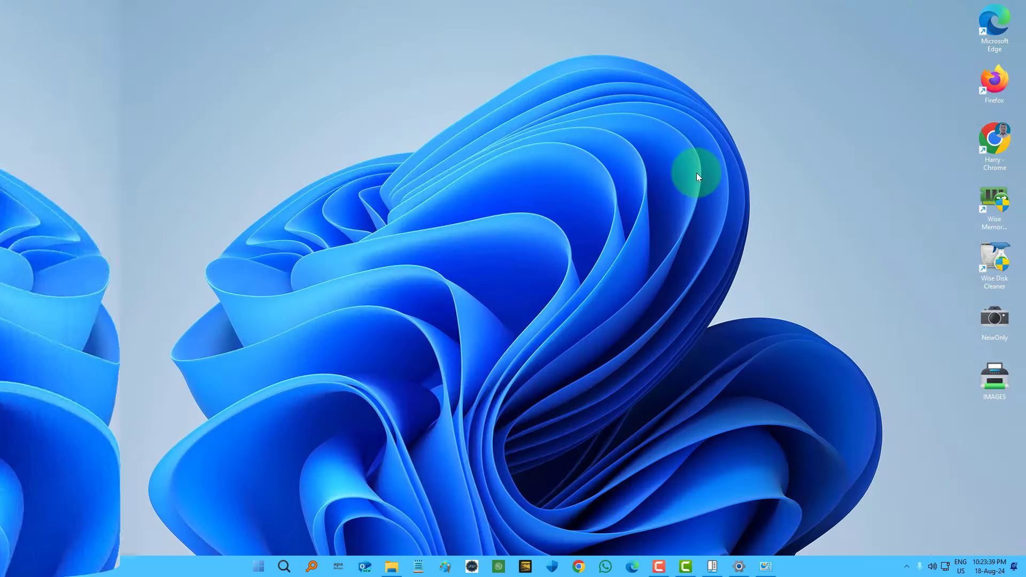